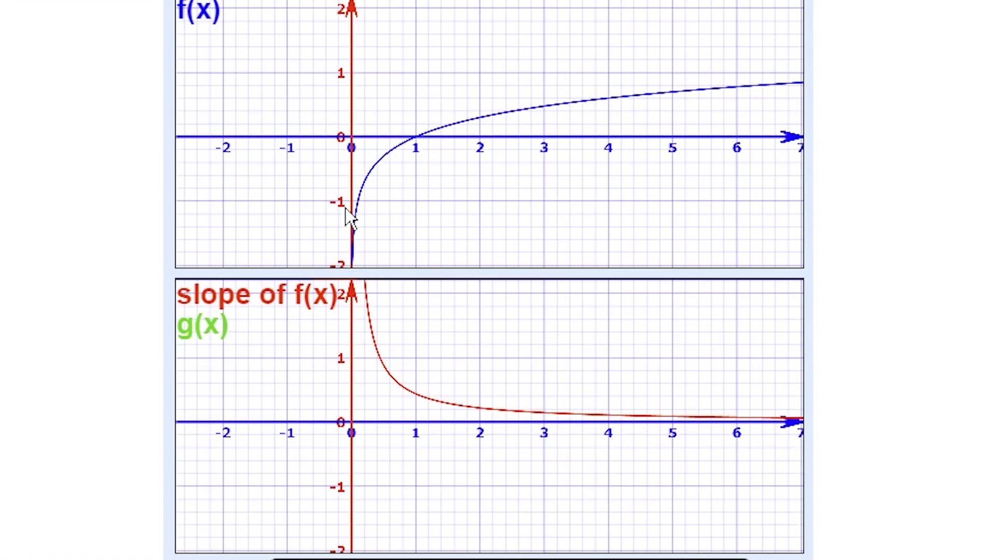
click(351, 215)
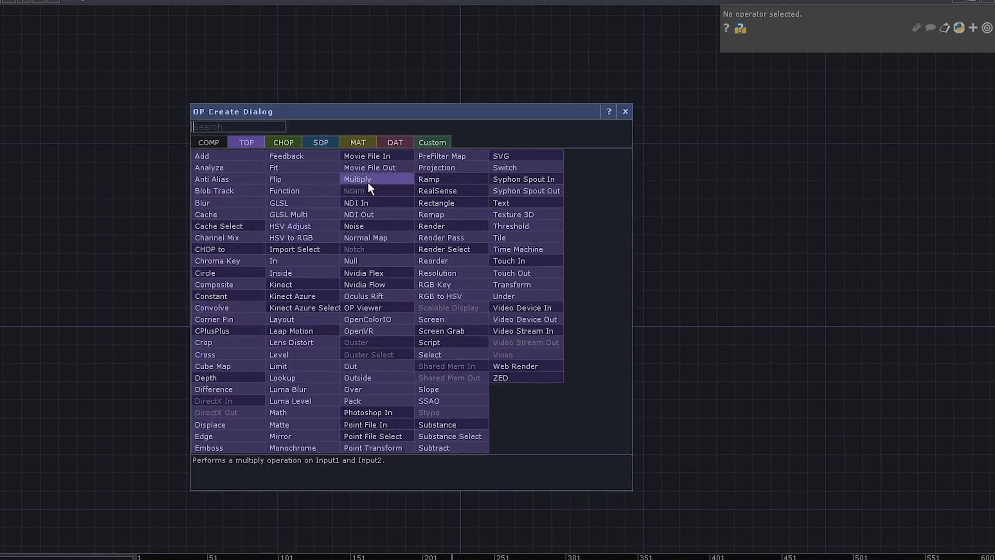
- Add a Noise TOP and set its resolution to 1024 × 1024 and pixel format to 32-bit float (RGBA)
click(367, 182)
click(774, 68)
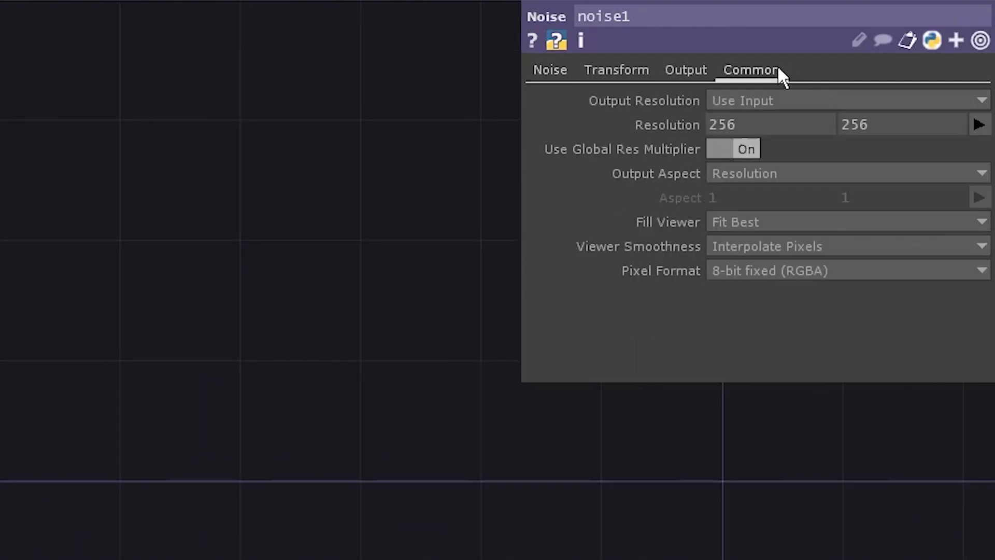
click(979, 125)
click(927, 355)
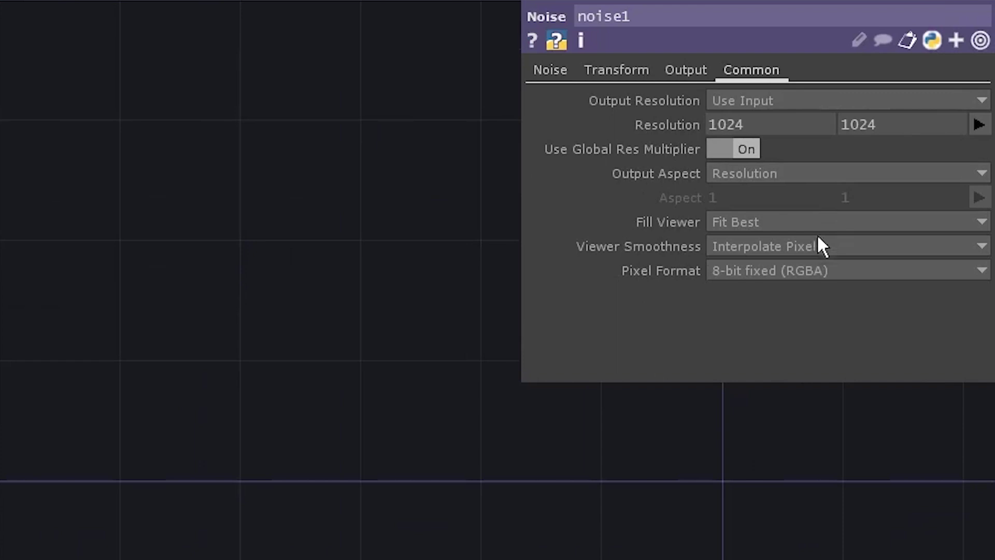
click(989, 272)
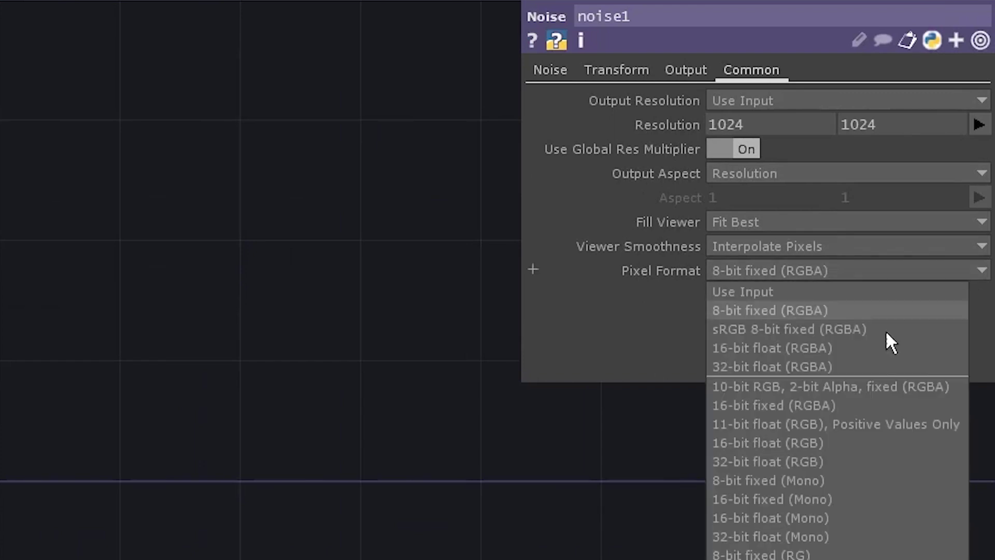
click(757, 366)
- Add a Constant CHOP below the noise, name its channel step and set its value to 0.01
key(Tab)
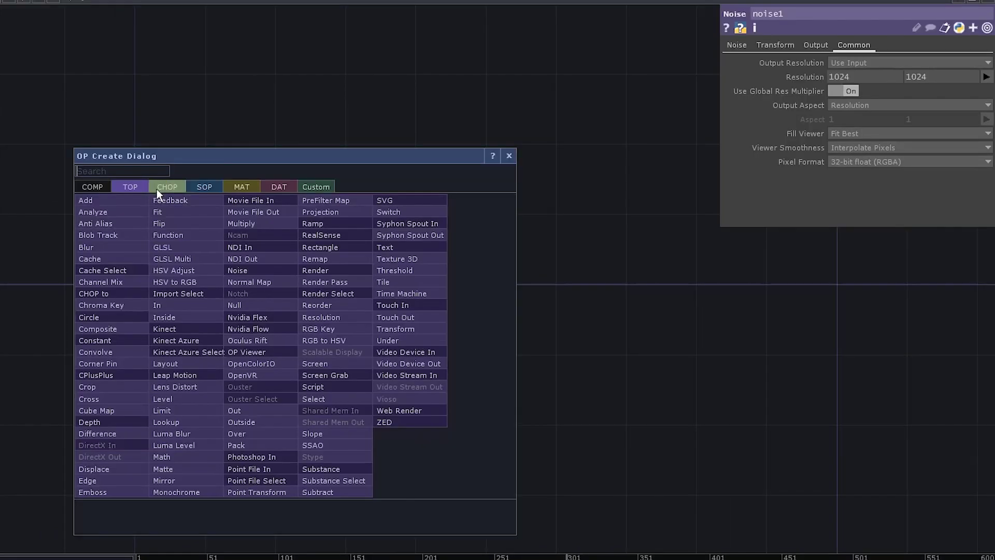
click(156, 189)
click(155, 253)
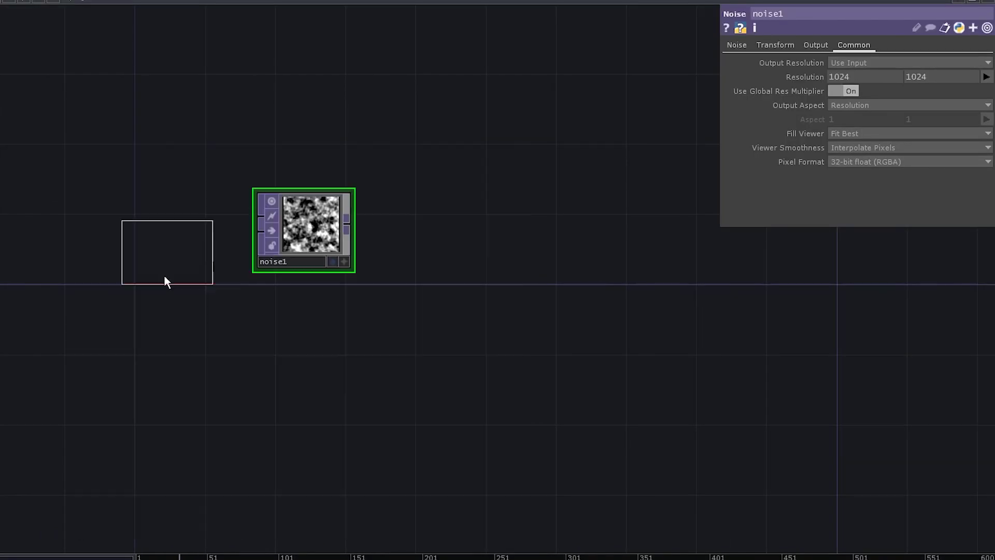
click(163, 276)
click(822, 61)
text(step)
key(Return)
text(0.0)
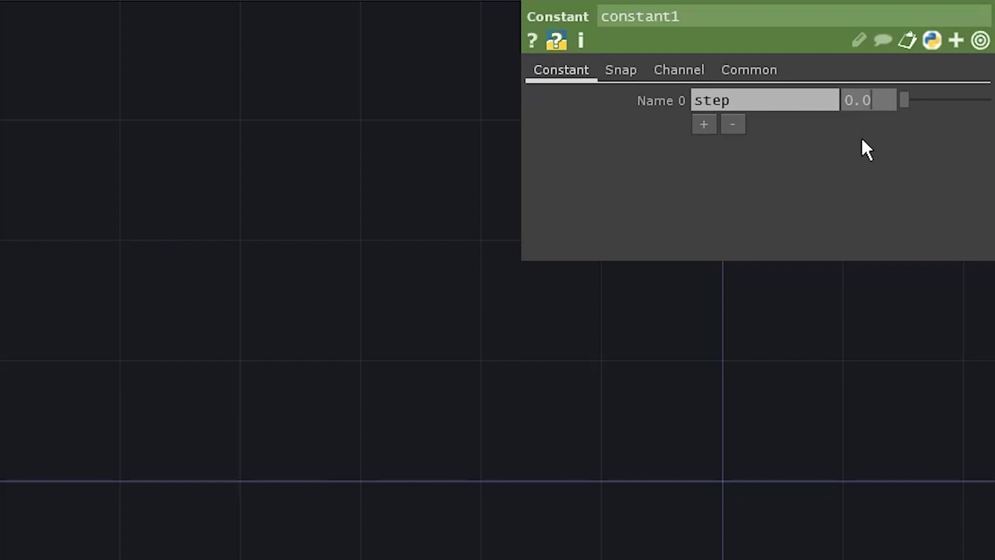
text(1)
- Add a Transform TOP to the network, beside noise1 and constant1
key(Tab)
text(tra)
click(228, 146)
click(445, 296)
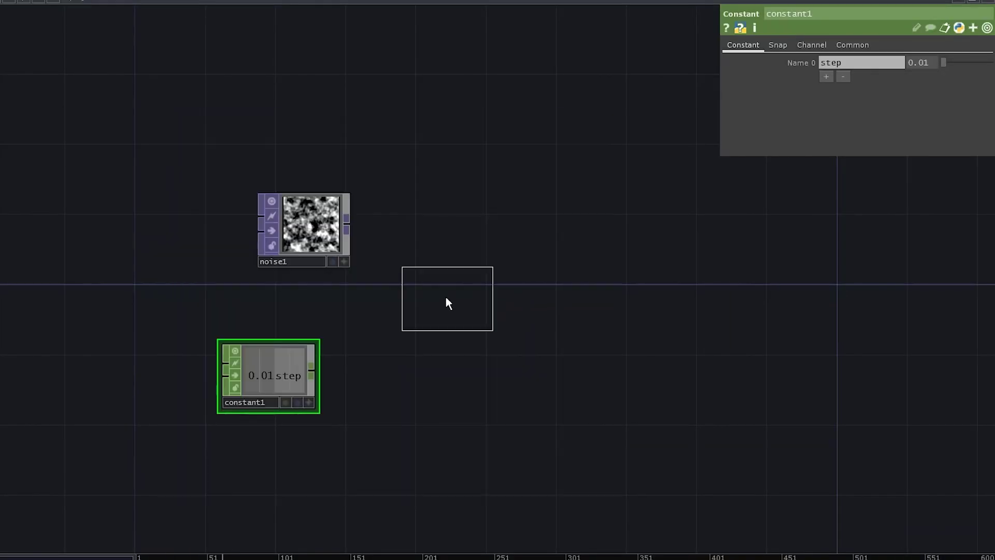
click(444, 298)
- Link transform1's Translate X to constant1's step channel as a CHOP reference and connect noise1 to transform1
click(308, 403)
drag(280, 376, 855, 78)
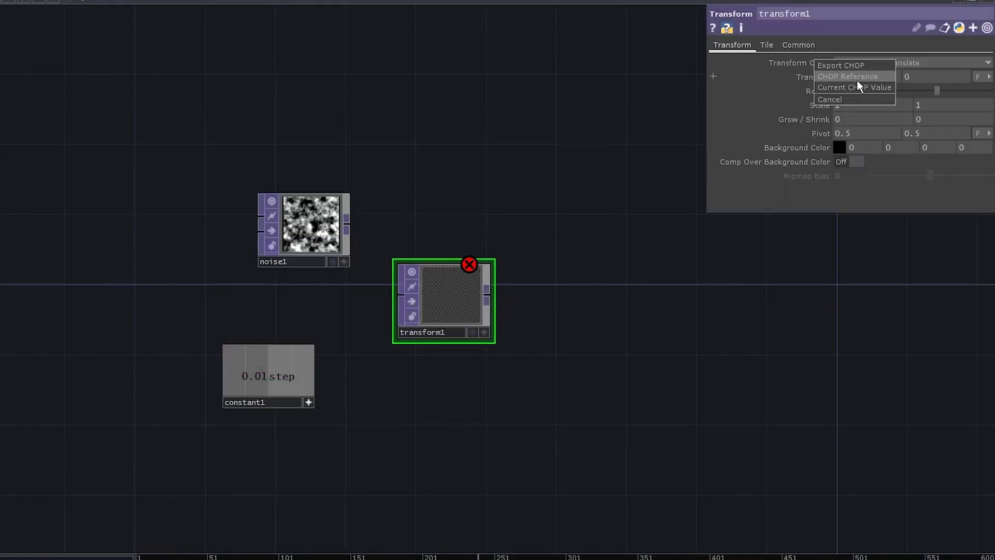
click(857, 79)
drag(455, 298, 473, 298)
drag(346, 224, 417, 295)
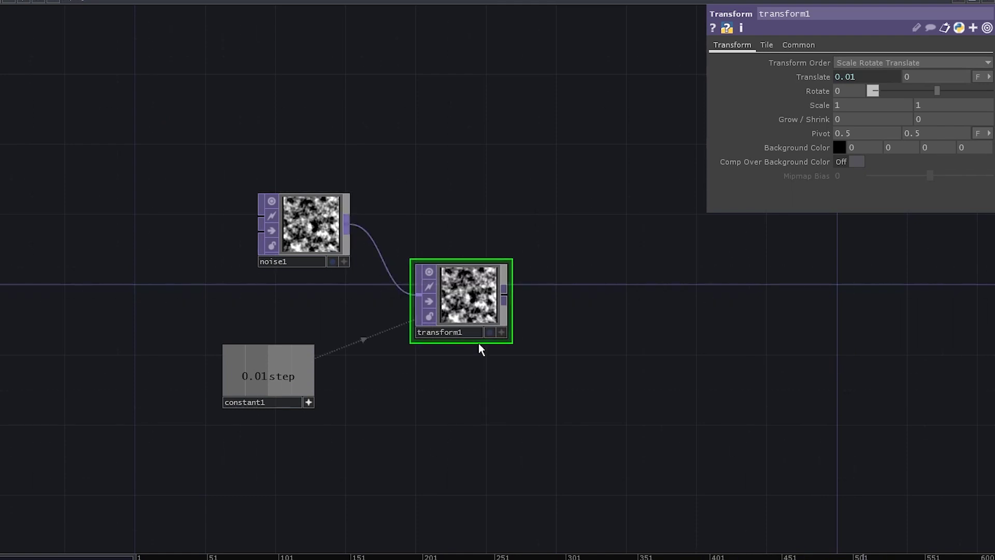
- Duplicate transform1 below itself, reset the copy's Translate X to 0 and set its Translate Y to op('constant1')['step']
alt+drag(488, 274, 488, 412)
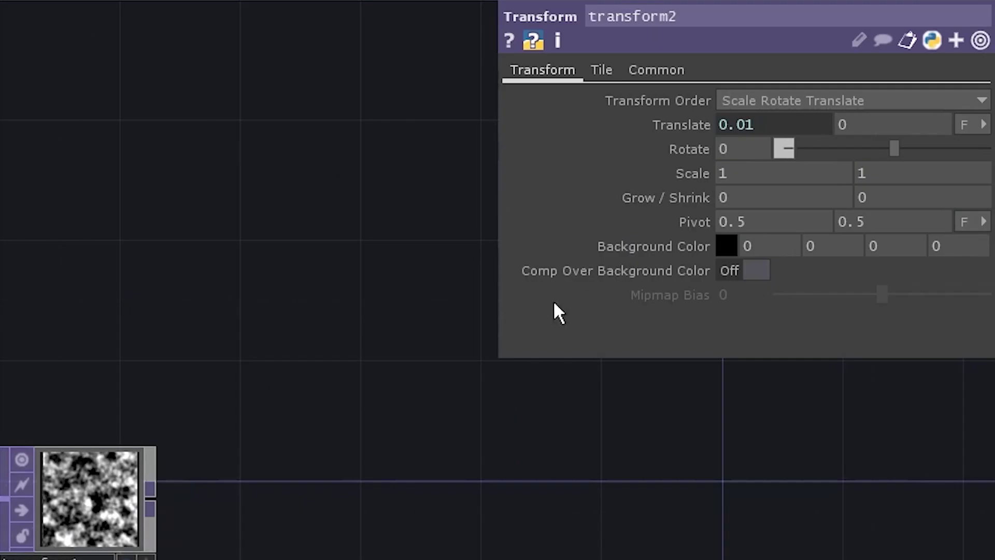
click(679, 125)
click(627, 148)
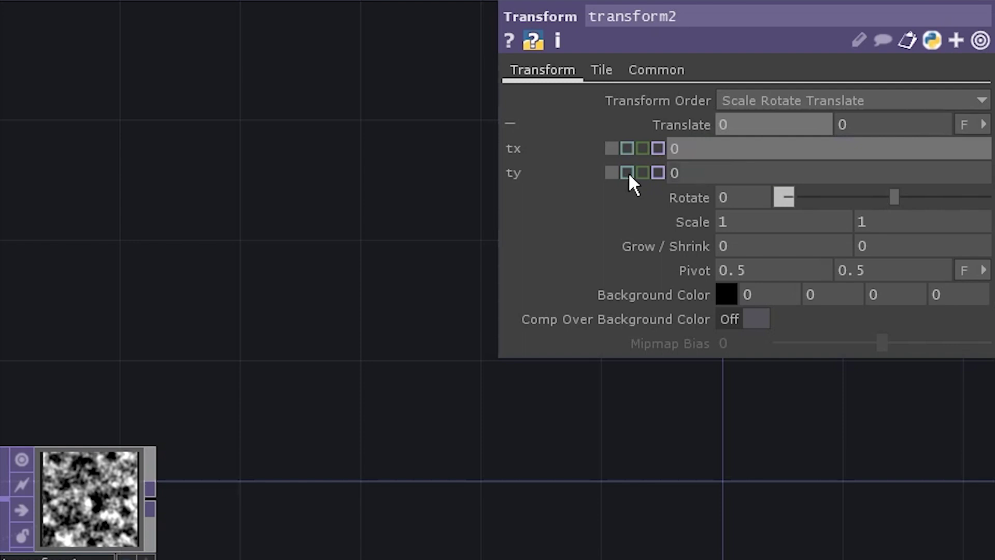
click(684, 175)
text(op('constant1')['step'])
click(683, 118)
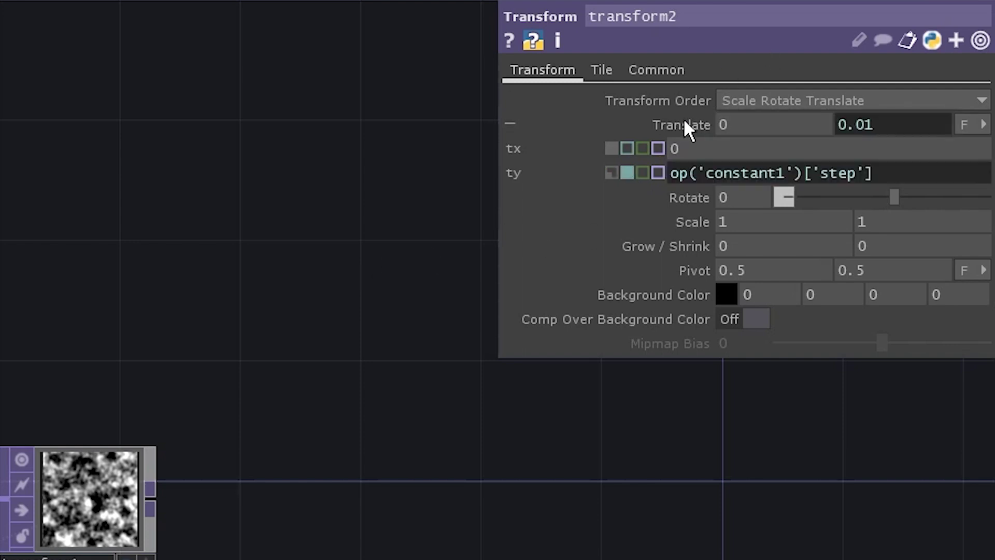
- Add a Composite TOP and connect noise1 as its first input and transform1 as its second
key(Tab)
text(c)
click(252, 171)
click(439, 164)
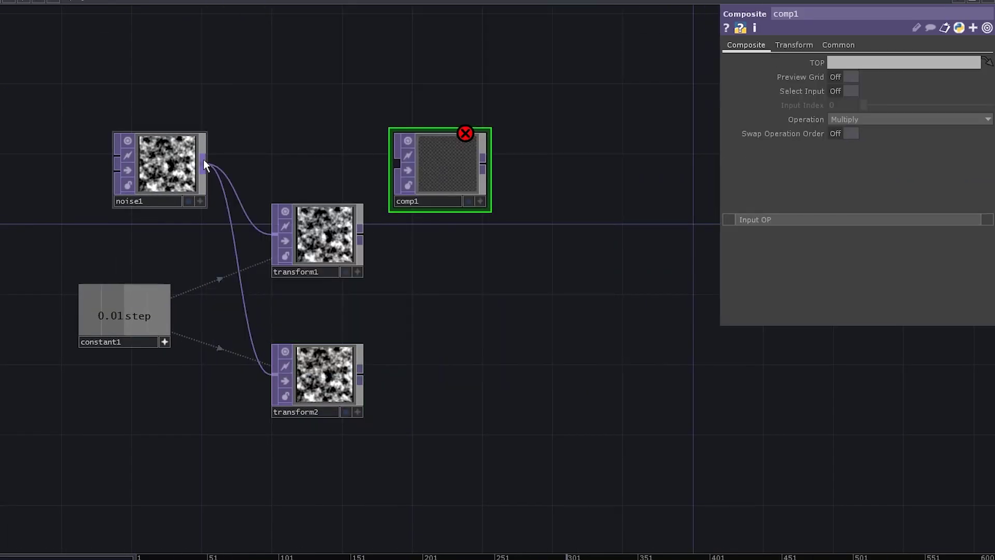
click(203, 163)
click(396, 164)
click(362, 235)
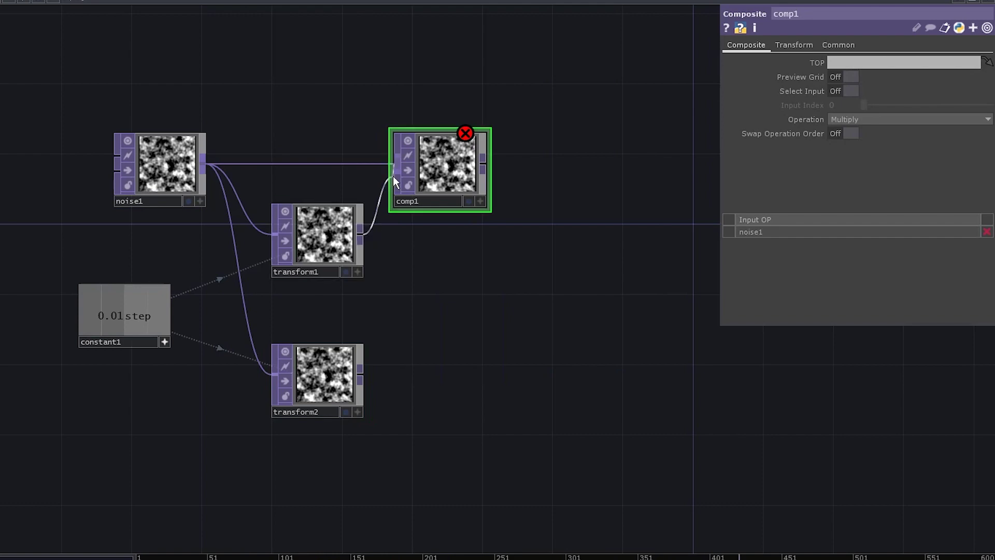
click(393, 173)
- Set comp1's operation to Subtract and inspect the edges of its image
click(852, 118)
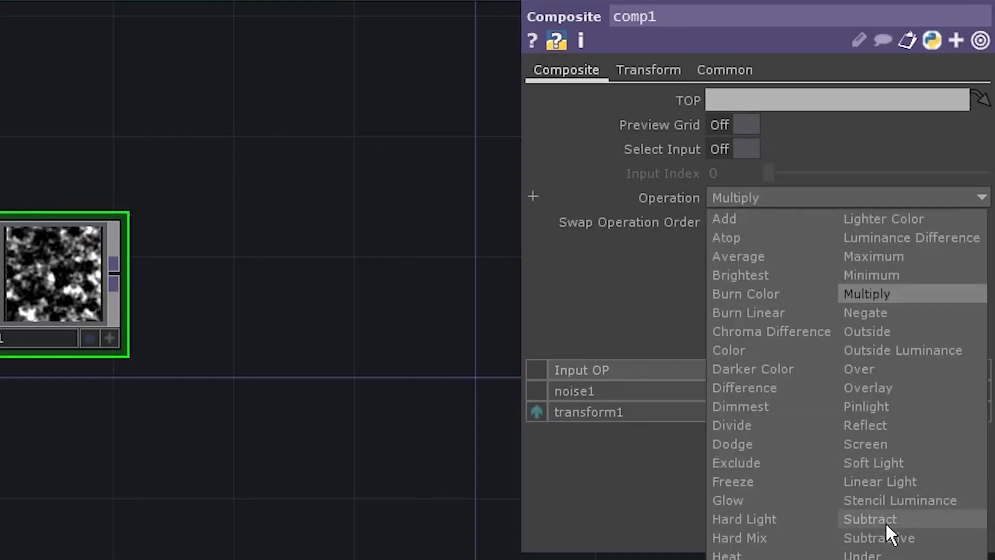
click(885, 519)
scroll(445, 147, up, 5)
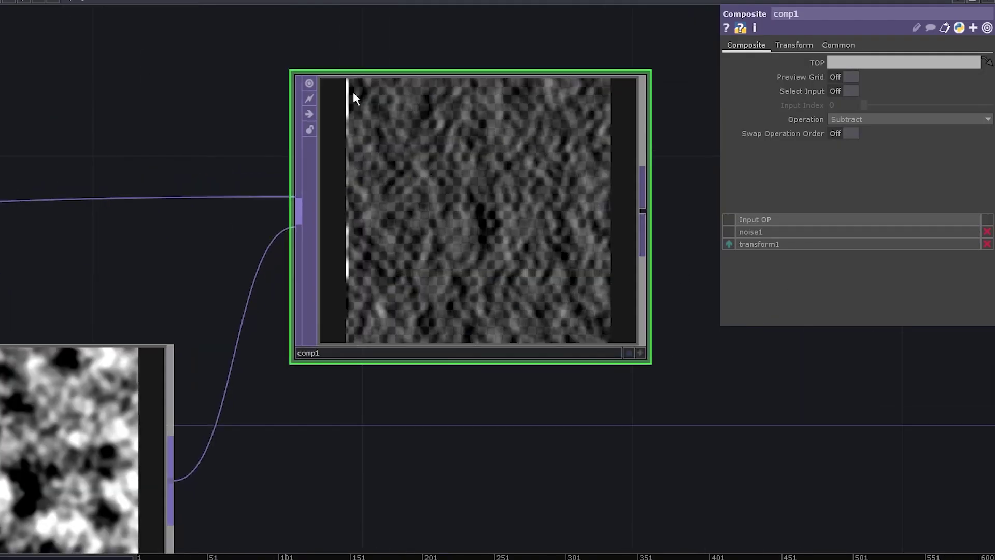
scroll(430, 118, down, 4)
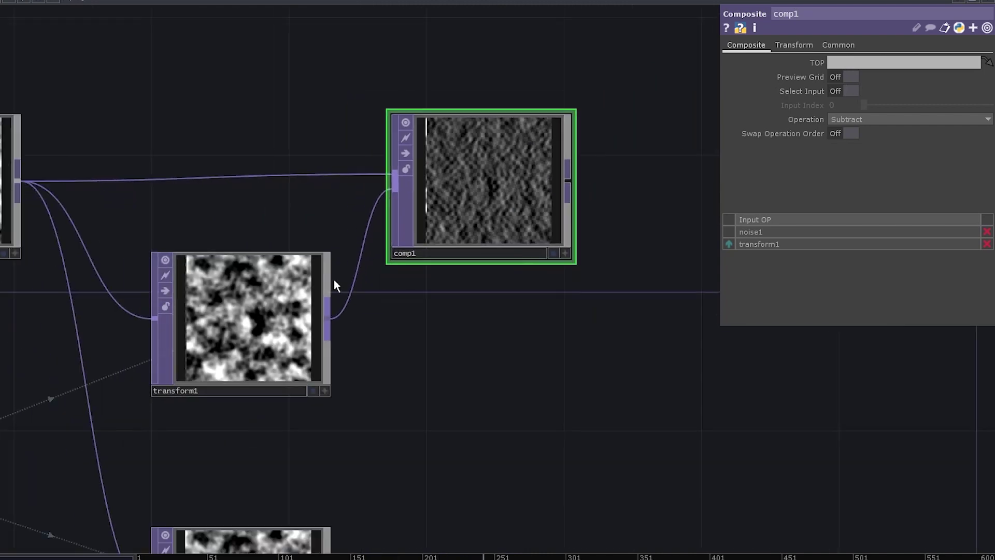
- Set the tile Extend mode of both transform1 and transform2 to Mirror
click(327, 283)
click(778, 44)
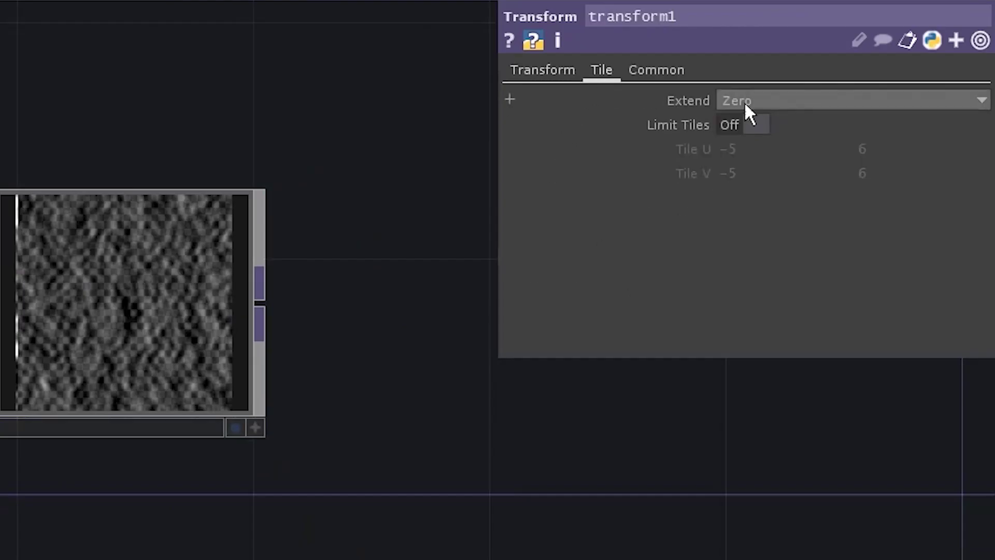
click(744, 101)
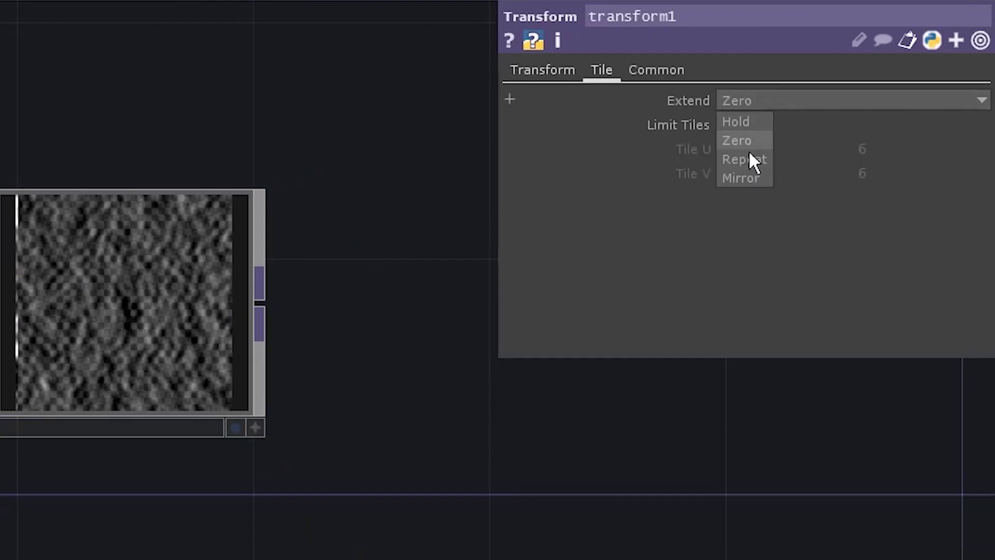
click(744, 176)
click(230, 536)
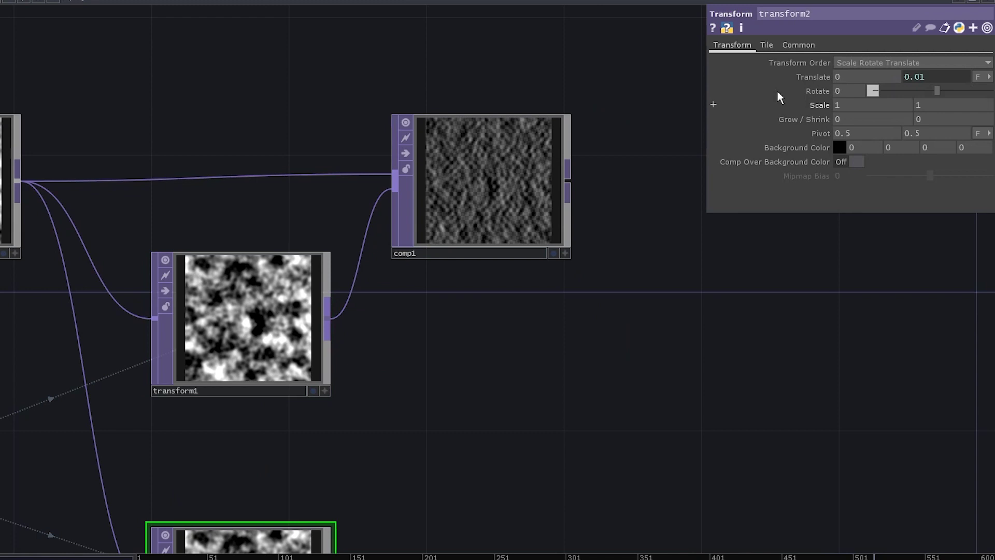
click(766, 44)
click(860, 107)
- Copy comp1, place the copy below it and replace its transform1 input with transform2
scroll(455, 222, down, 5)
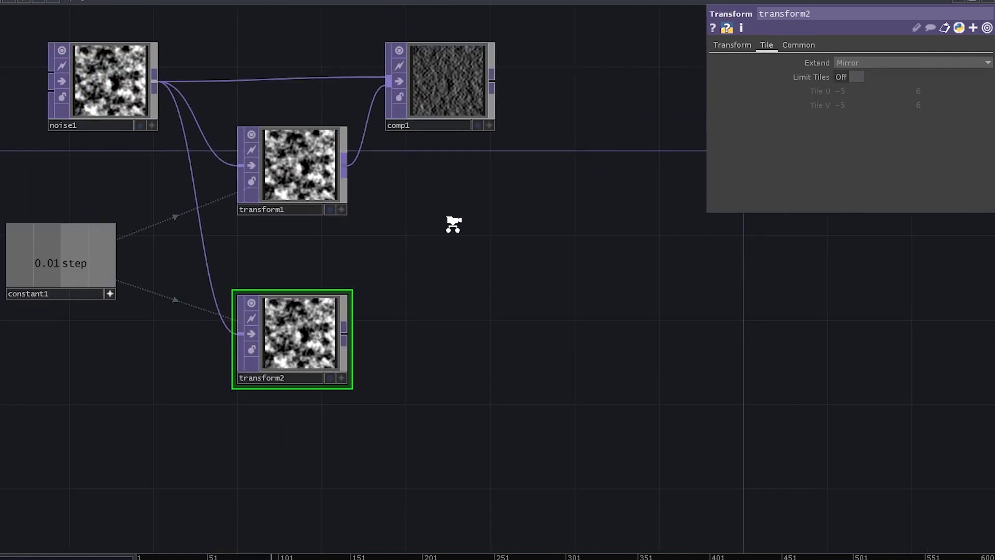
click(460, 118)
key(ctrl+c)
key(ctrl+v)
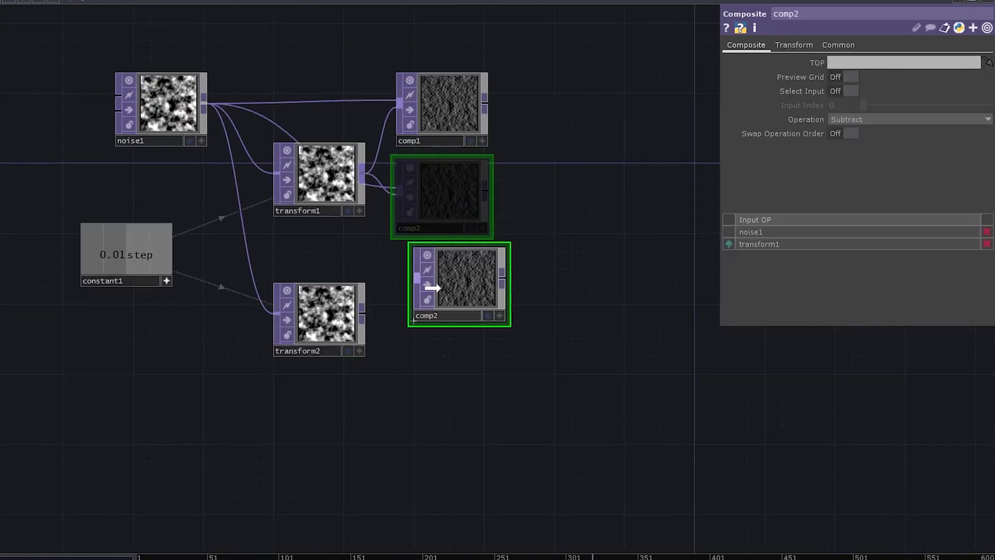
click(380, 242)
drag(364, 314, 389, 228)
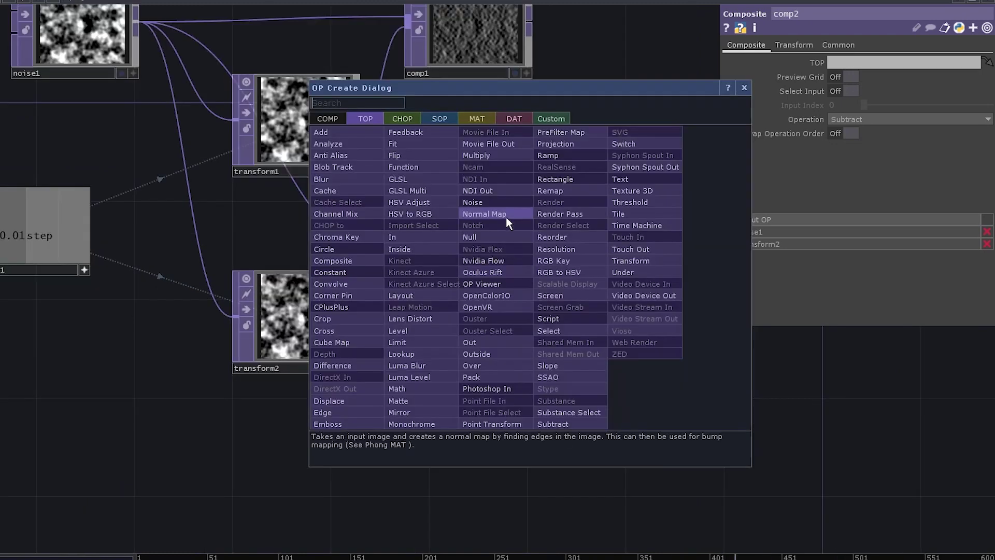
- Add a Math TOP after comp2 and set its Multiply value to -1
click(397, 389)
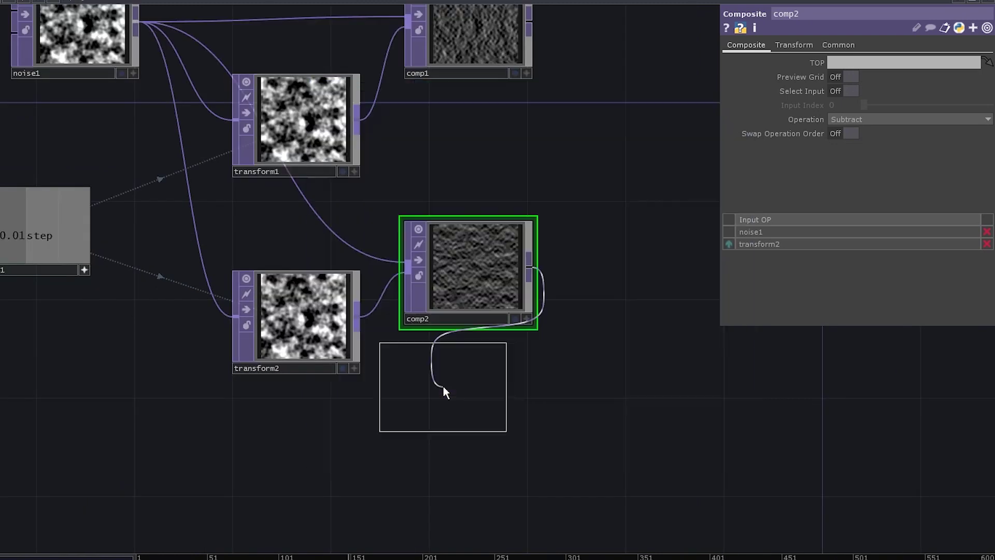
click(640, 271)
click(774, 45)
drag(790, 133, 738, 127)
text(-1)
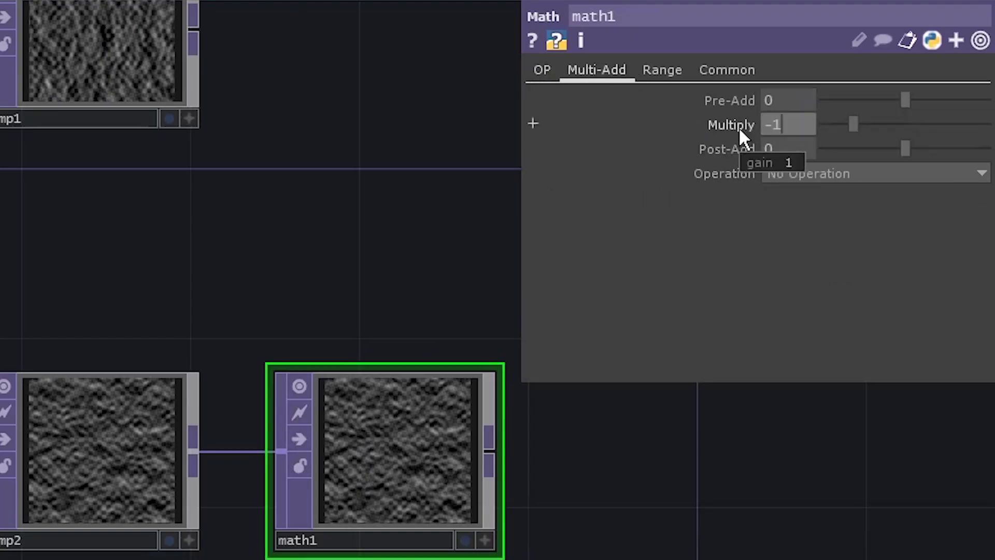
key(Return)
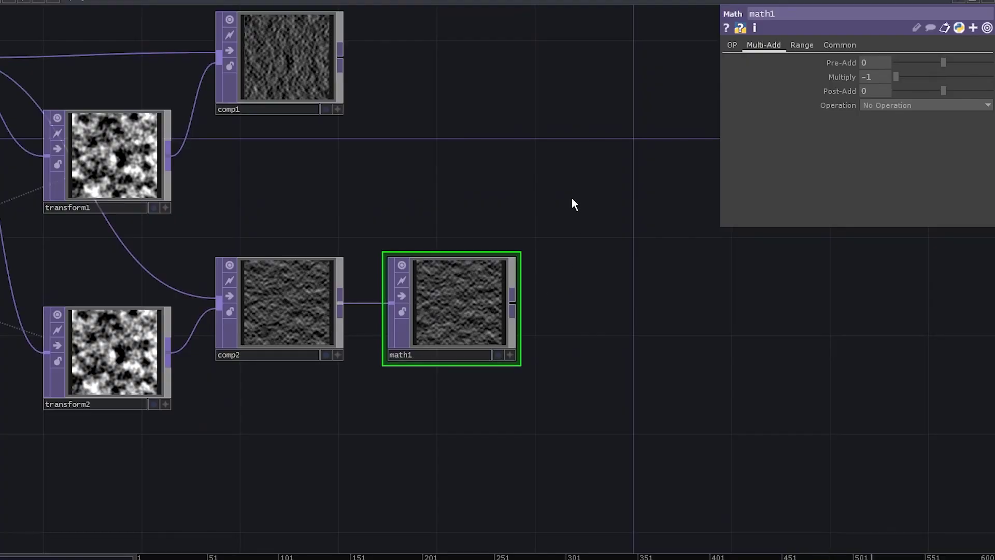
- Add a Reorder TOP and connect math1 to its first input and comp1 to its second
key(Tab)
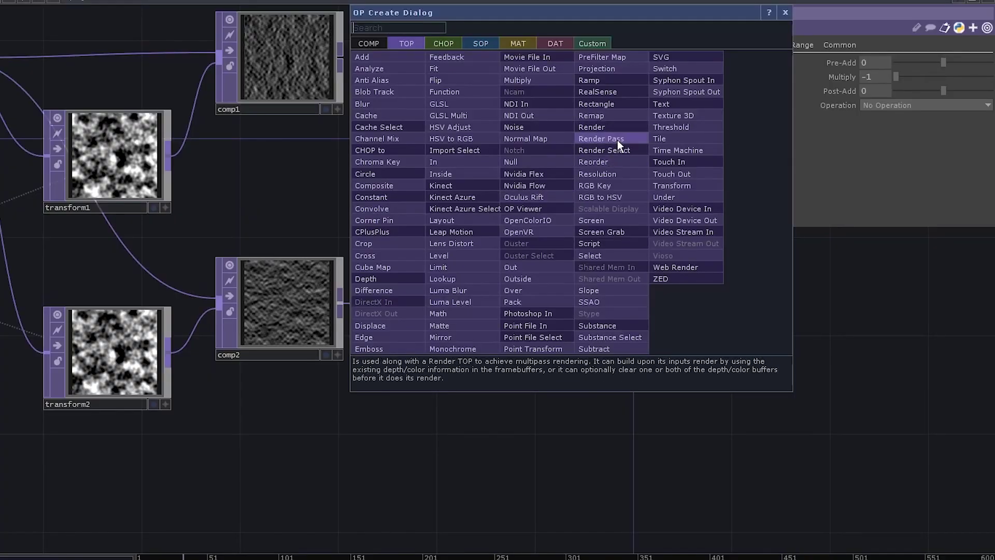
click(616, 161)
click(616, 158)
click(490, 348)
click(516, 194)
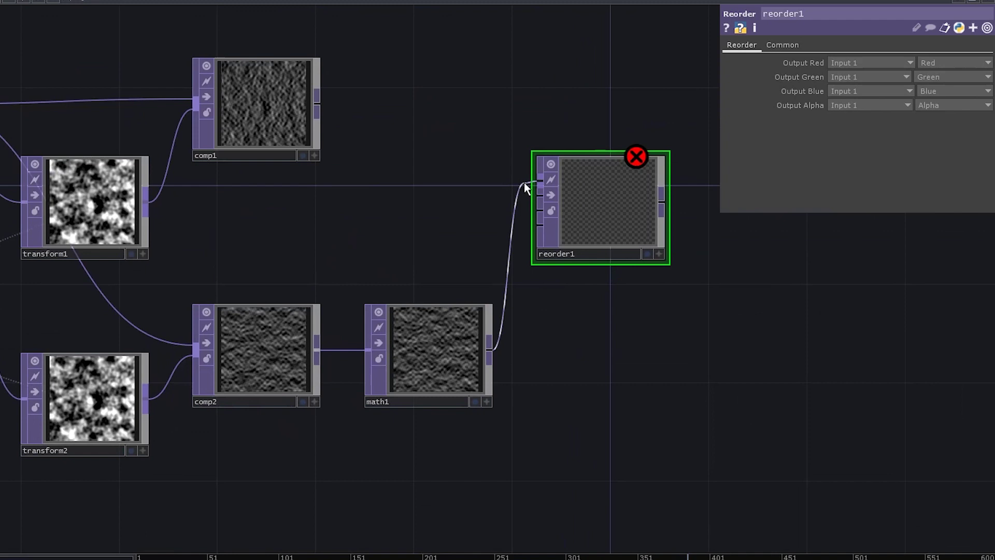
click(317, 97)
click(534, 194)
- Add a Feedback TOP above comp1 and connect noise1 to its input
key(Tab)
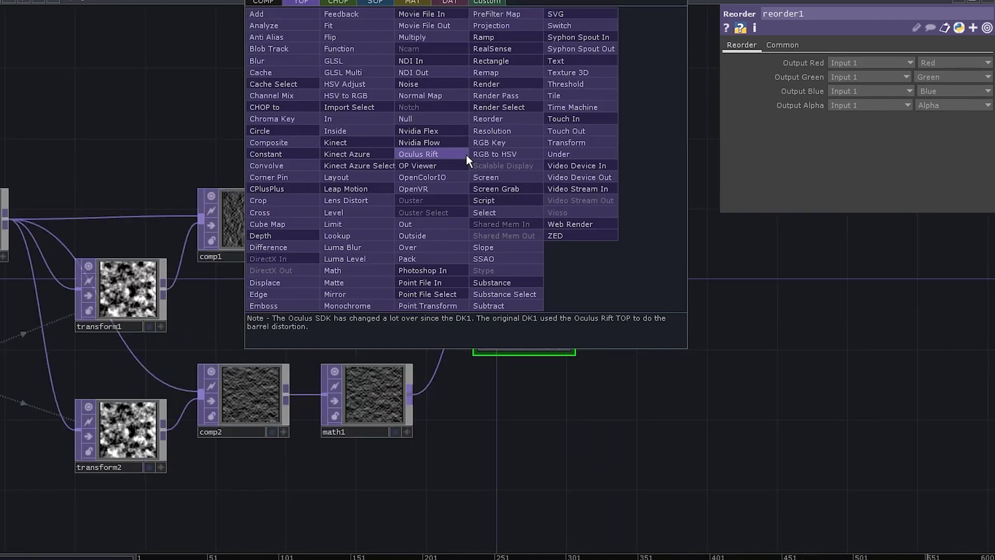
click(368, 23)
click(240, 92)
click(6, 222)
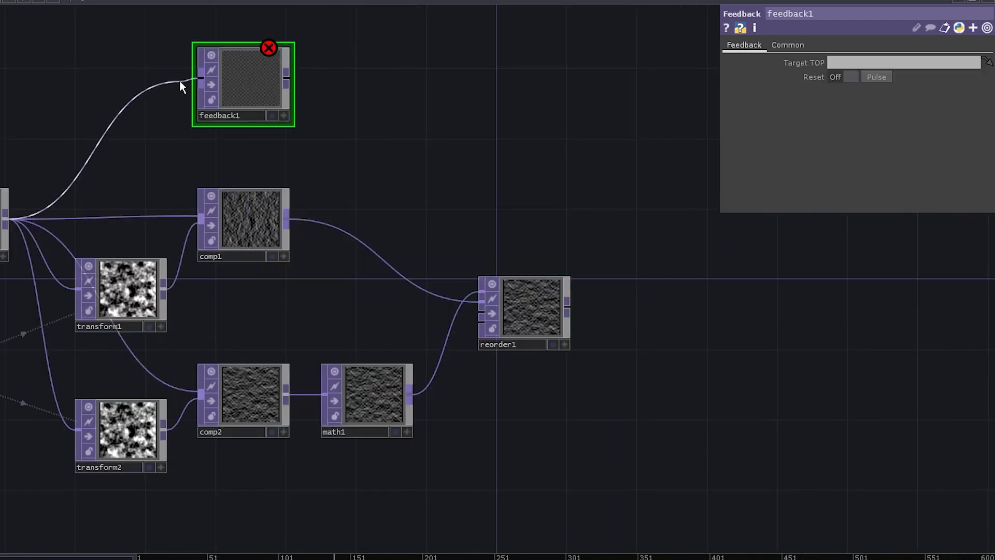
click(197, 78)
- Add a Displace TOP and connect feedback1 to its first input and reorder1 to its second
key(Tab)
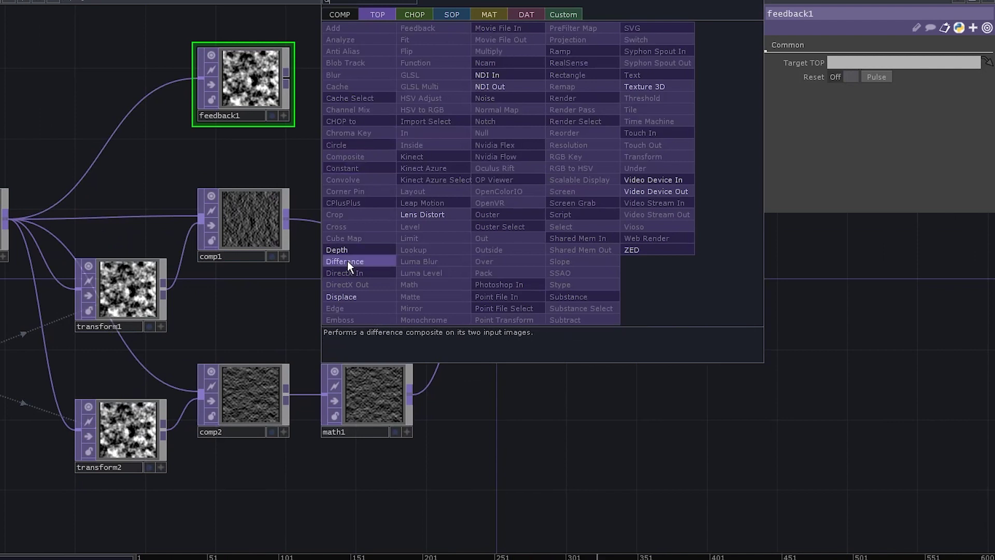
click(347, 265)
click(603, 136)
click(286, 77)
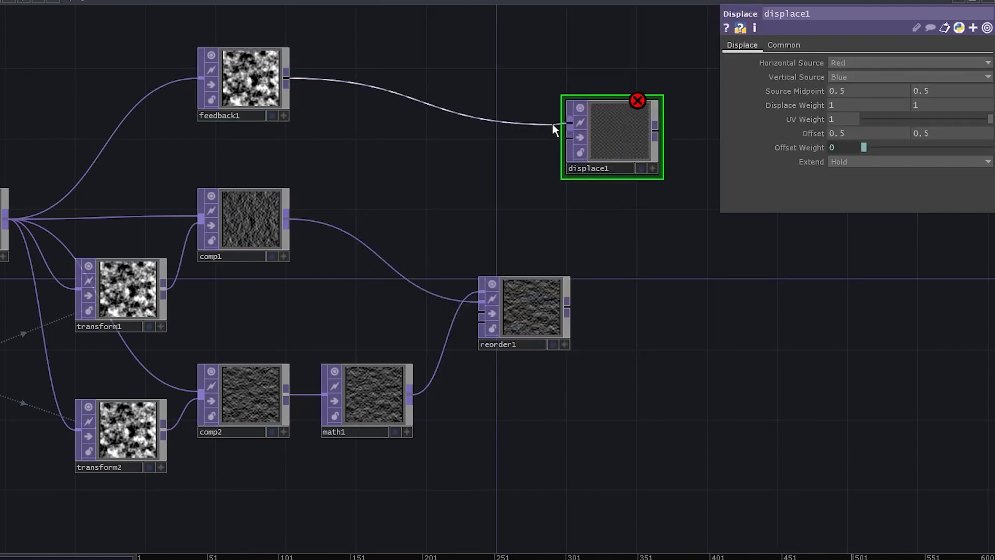
click(568, 124)
drag(619, 153, 724, 153)
drag(569, 307, 673, 137)
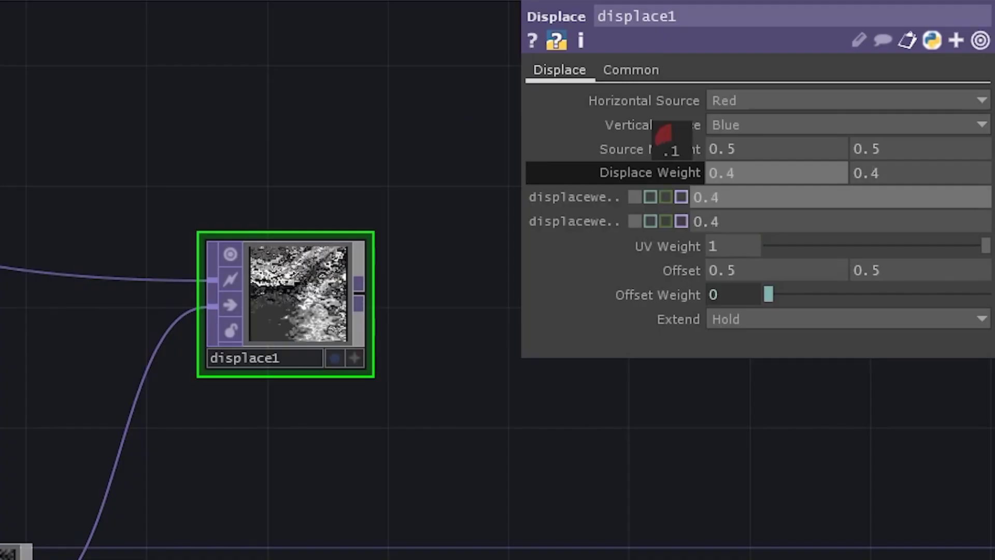
- Set both Displace Weight values of displace1 to 0.005
middle_drag(807, 91, 811, 107)
middle_drag(675, 176, 710, 150)
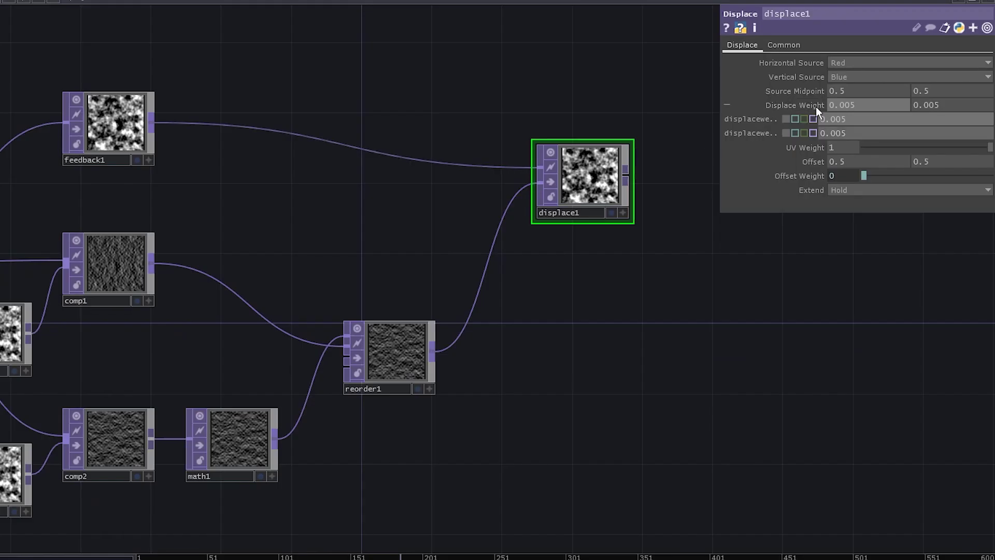
- Assign displace1 as feedback1's target to close the feedback loop, and set displace1's Extend mode to Mirror
scroll(336, 271, up, 1)
scroll(336, 271, down, 1)
drag(307, 411, 368, 477)
drag(306, 298, 140, 164)
scroll(633, 176, up, 5)
scroll(661, 318, down, 3)
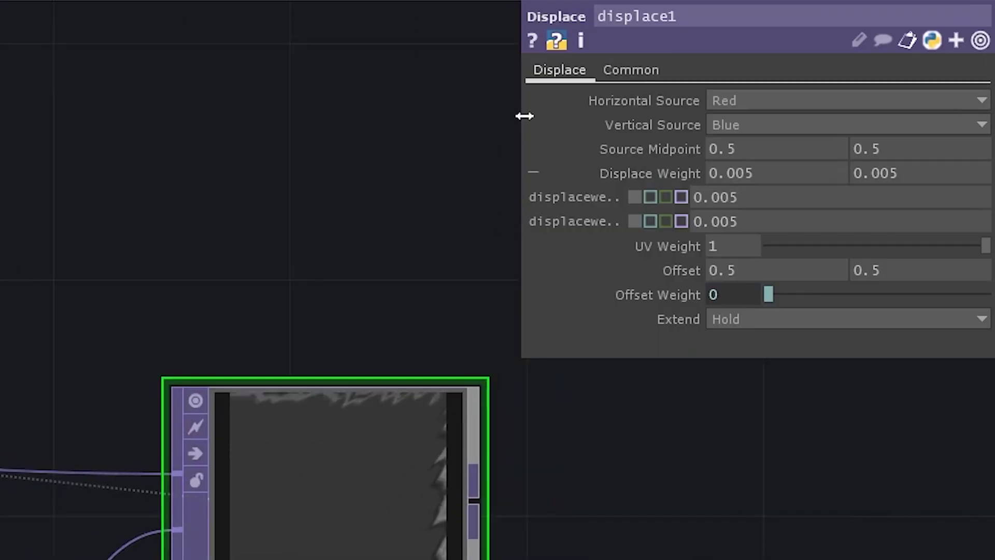
click(872, 188)
click(744, 398)
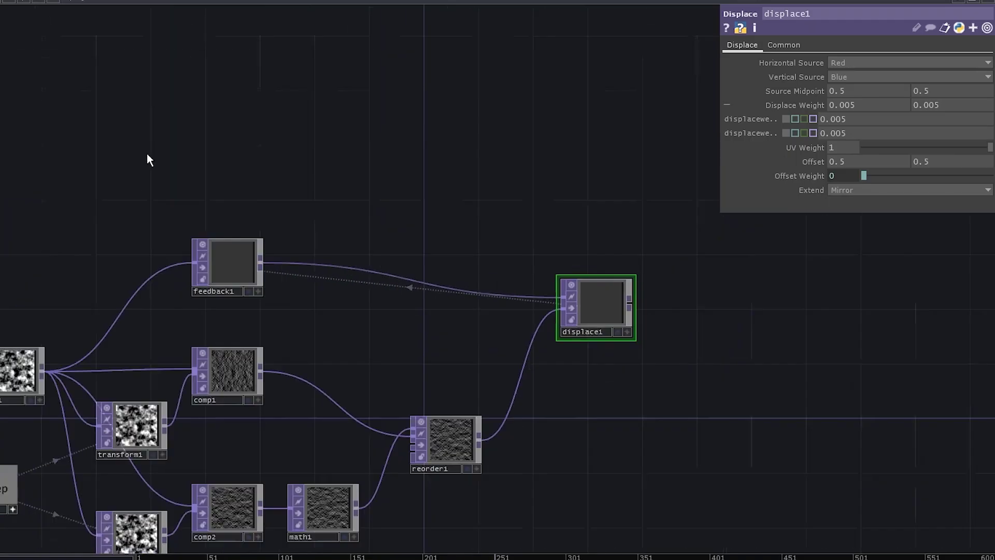
- Add a Keyboard In CHOP above feedback1 and link its k1 channel to feedback1 as the reset control
drag(149, 156, 333, 233)
key(Tab)
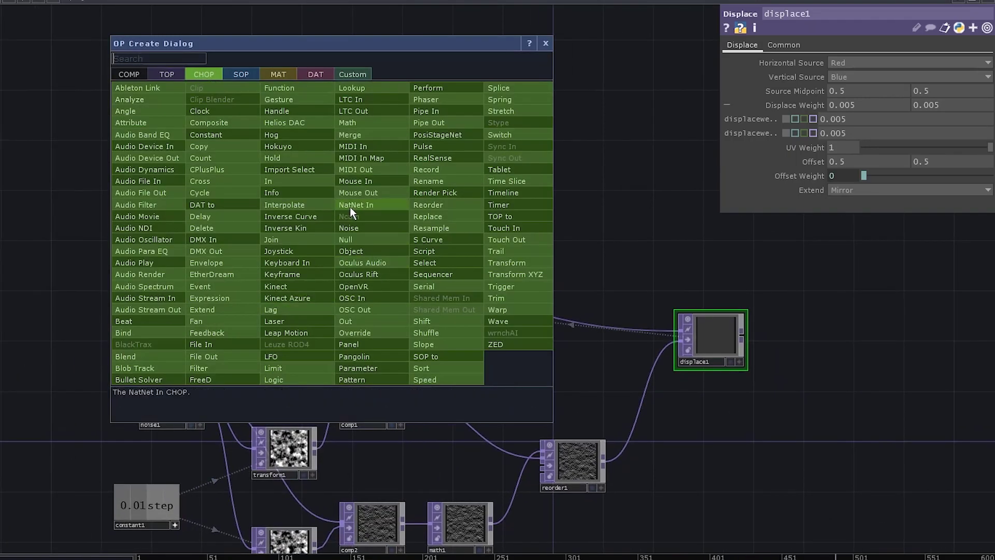
click(287, 262)
click(377, 245)
click(394, 284)
drag(402, 263, 876, 78)
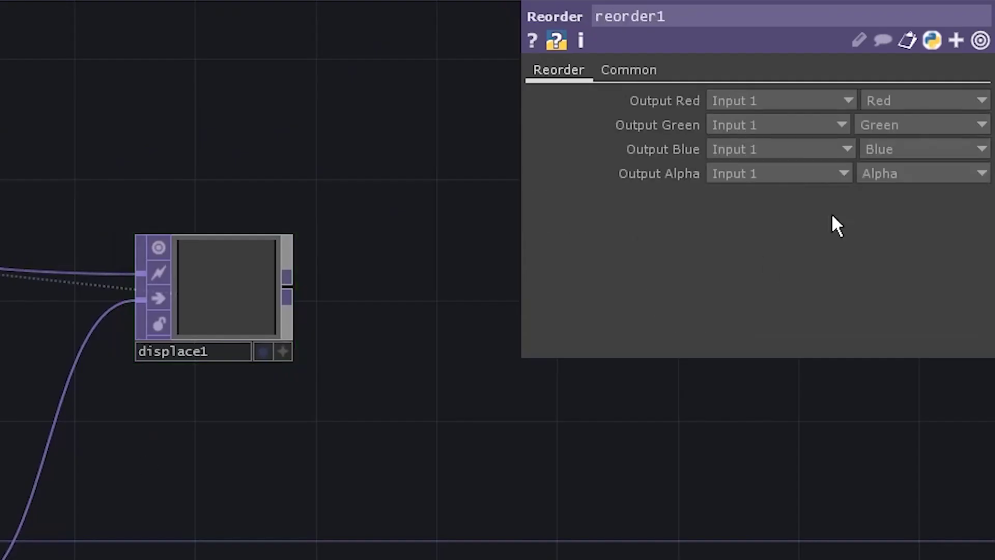
- In reorder1, set Output Green to Zero and take Output Blue from Input 2
click(876, 127)
click(863, 240)
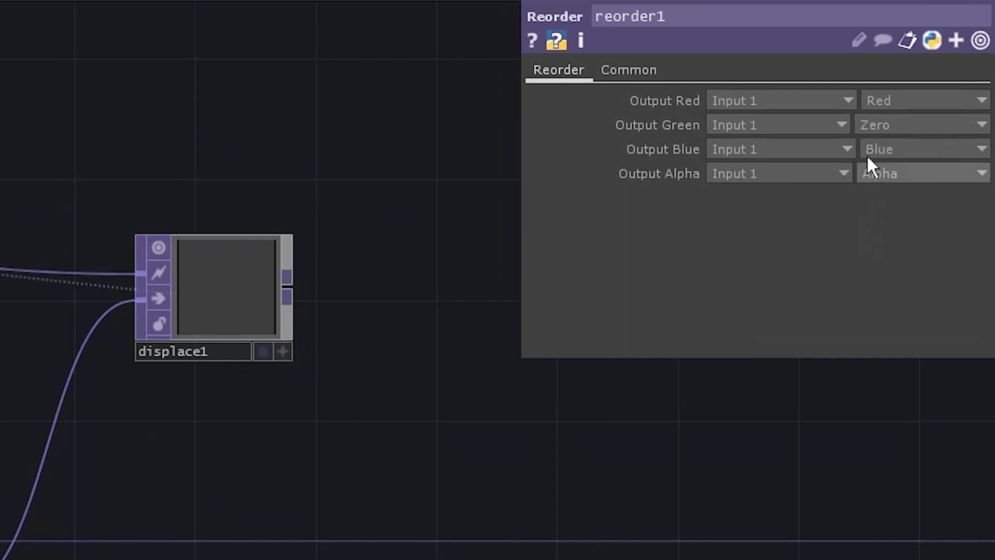
click(832, 149)
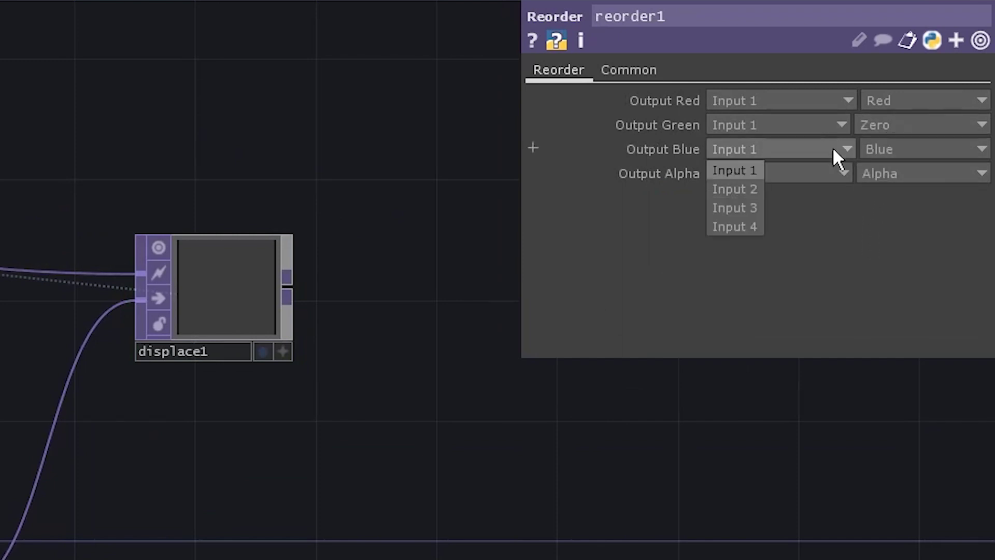
click(747, 190)
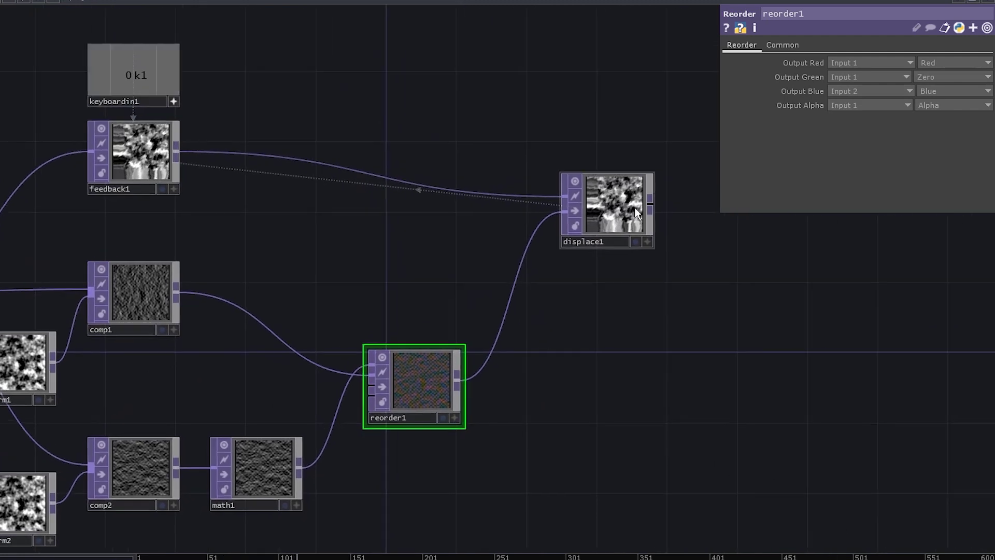
- Insert a Limit TOP between reorder1 and displace1 and turn on its Normalize option
scroll(613, 222, up, 5)
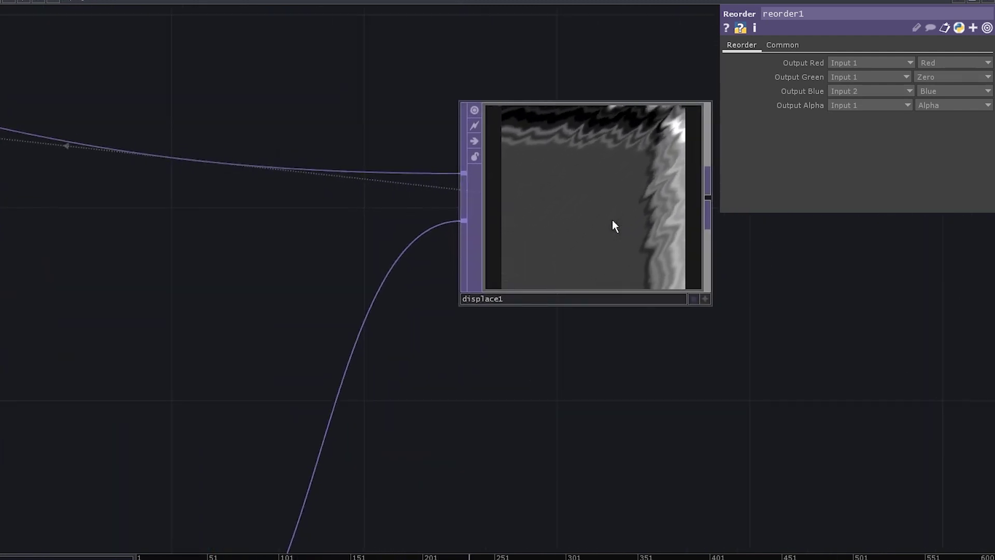
scroll(612, 224, down, 4)
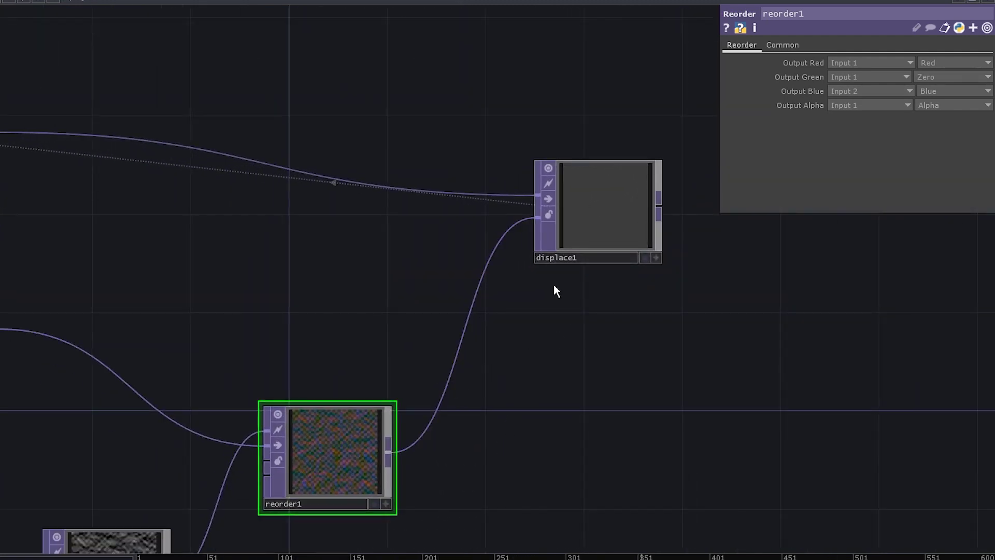
click(468, 319)
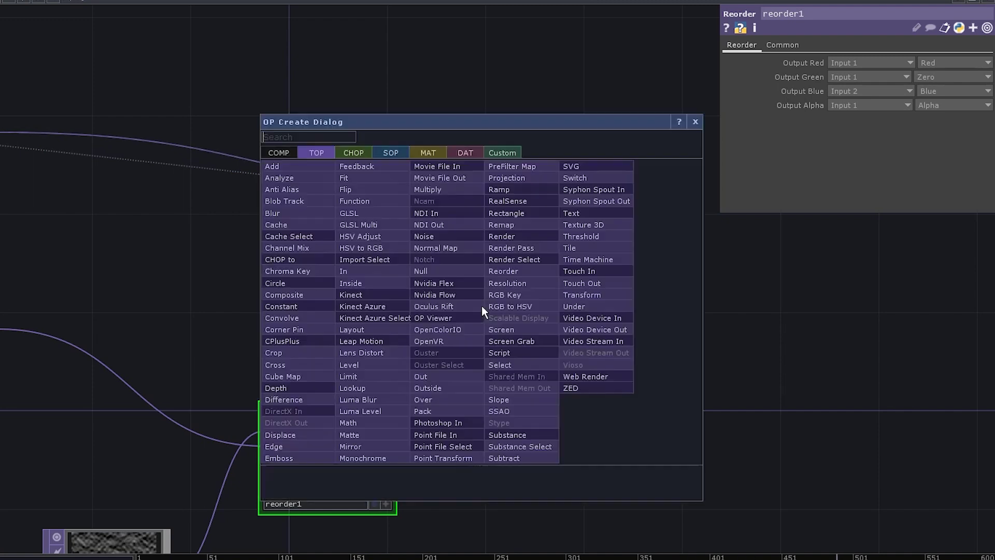
click(393, 397)
click(483, 455)
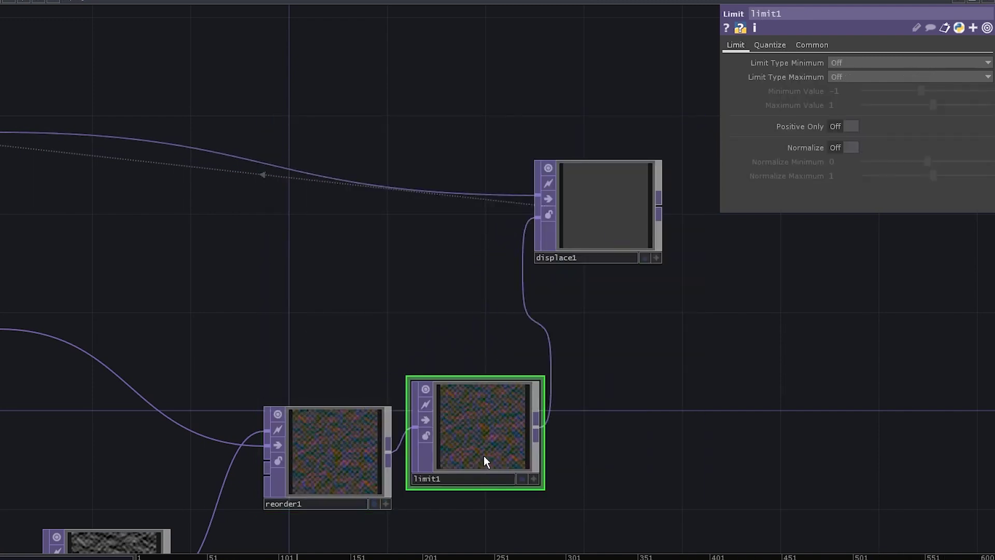
click(853, 147)
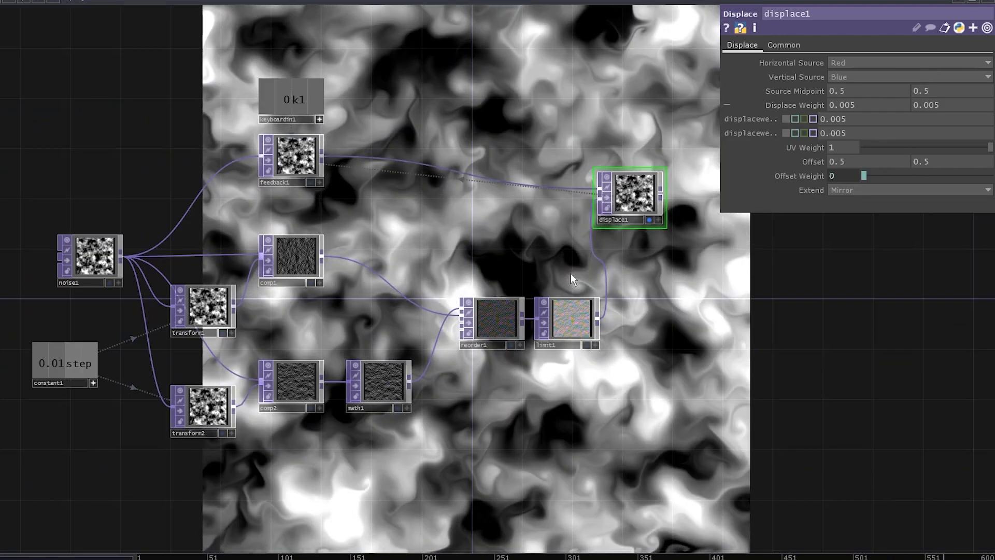
- Lower noise1's Period to try a finer noise pattern in the displacement
drag(551, 289, 708, 392)
drag(557, 319, 750, 412)
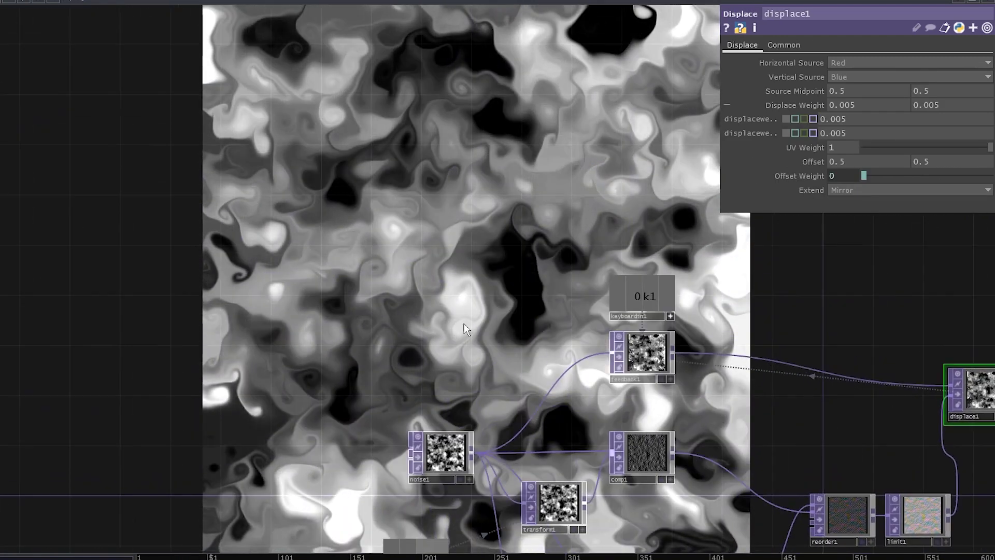
click(440, 455)
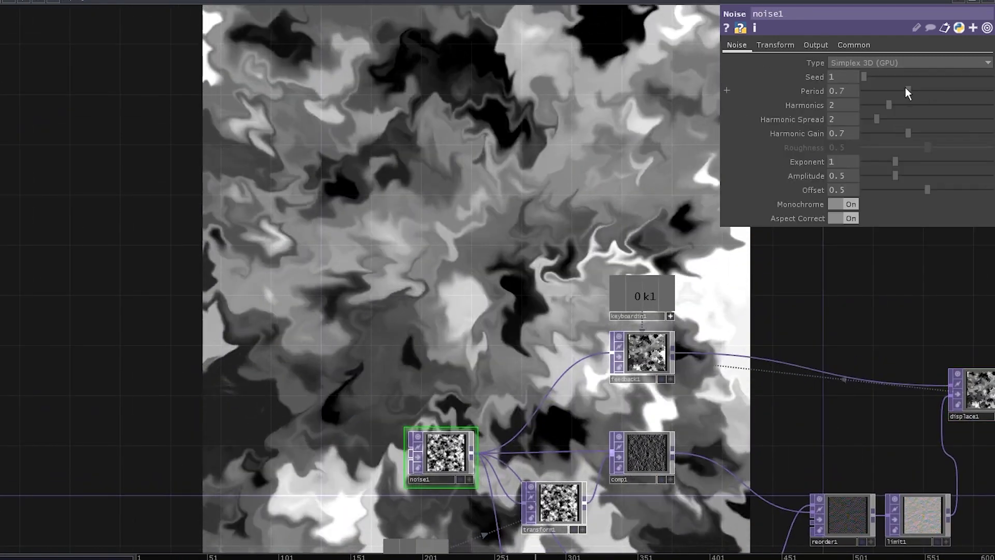
drag(905, 88, 895, 89)
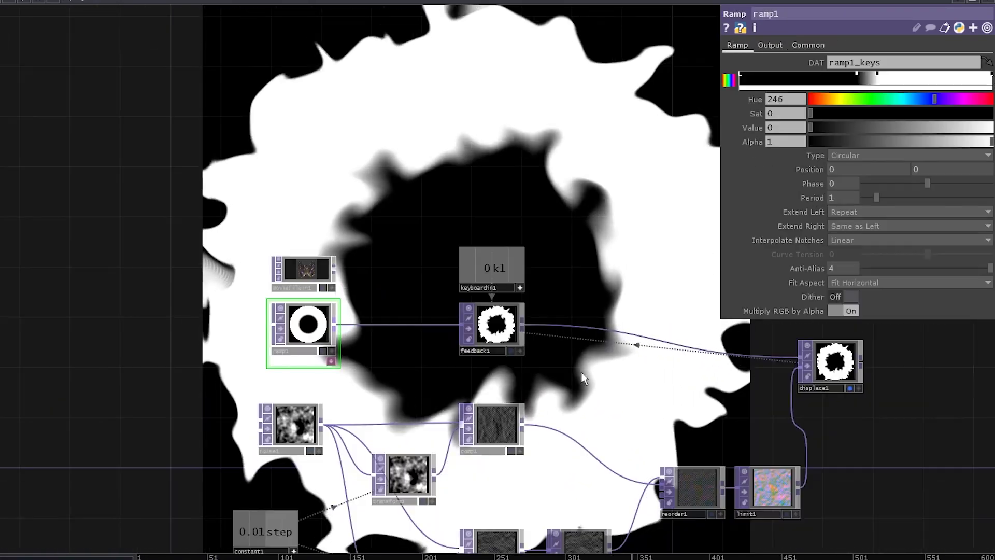
- Set noise1's Period to 0.41 and reset the feedback loop to restart from the ramp image
scroll(585, 366, down, 3)
scroll(599, 433, up, 2)
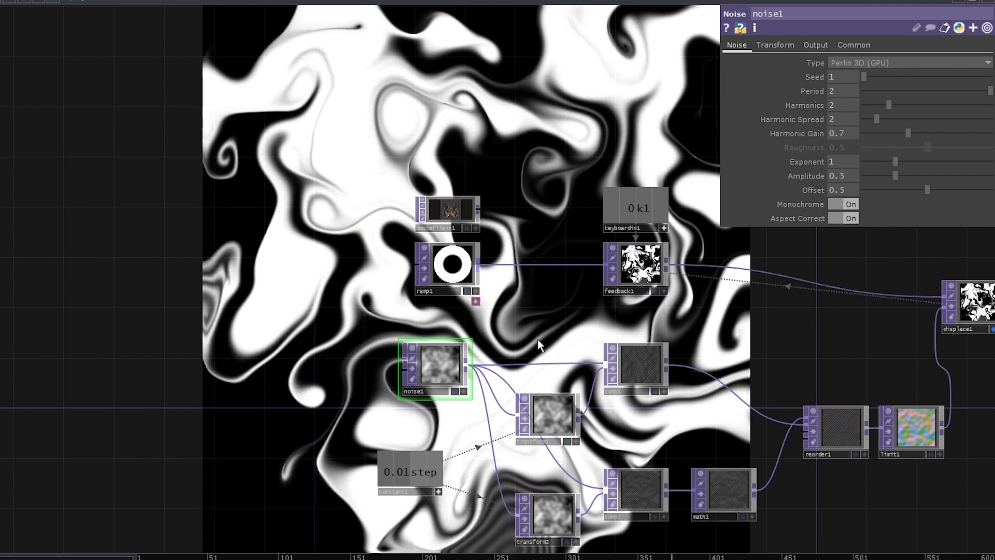
scroll(537, 339, down, 5)
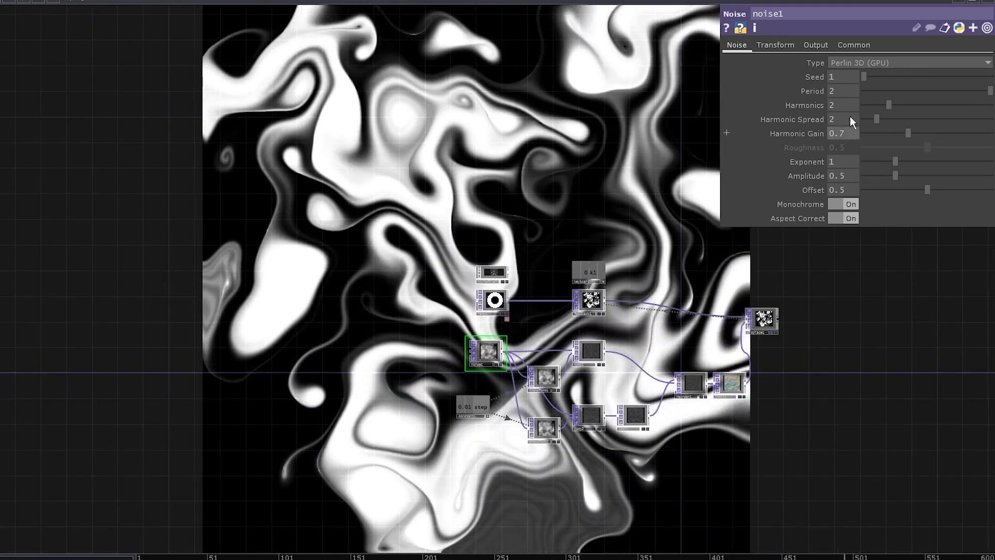
drag(901, 92, 891, 93)
key(1)
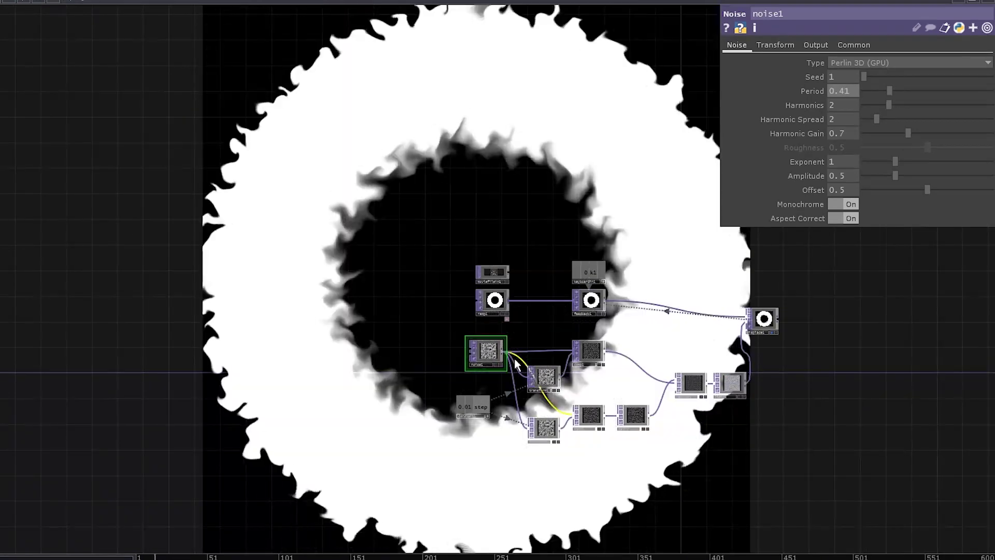
scroll(501, 356, up, 3)
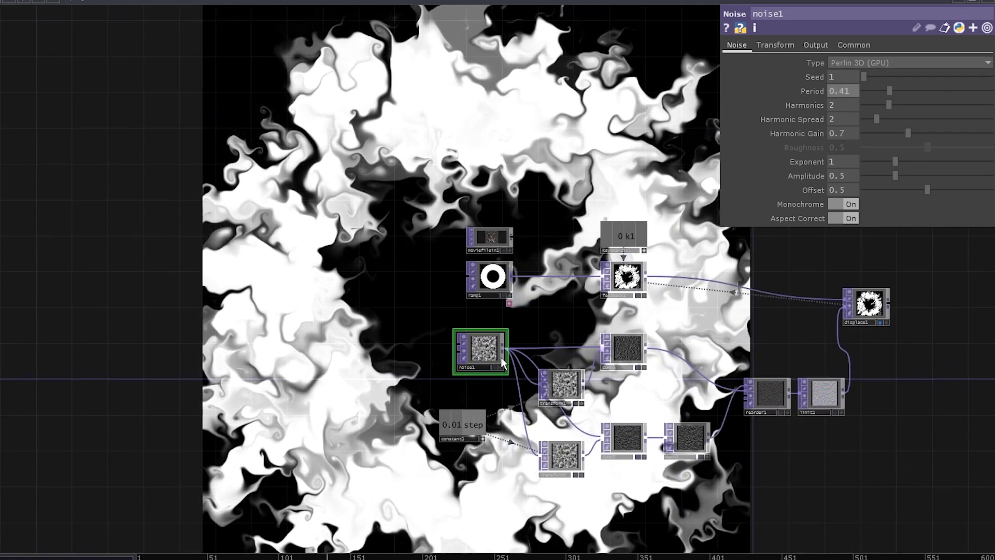
scroll(538, 299, up, 2)
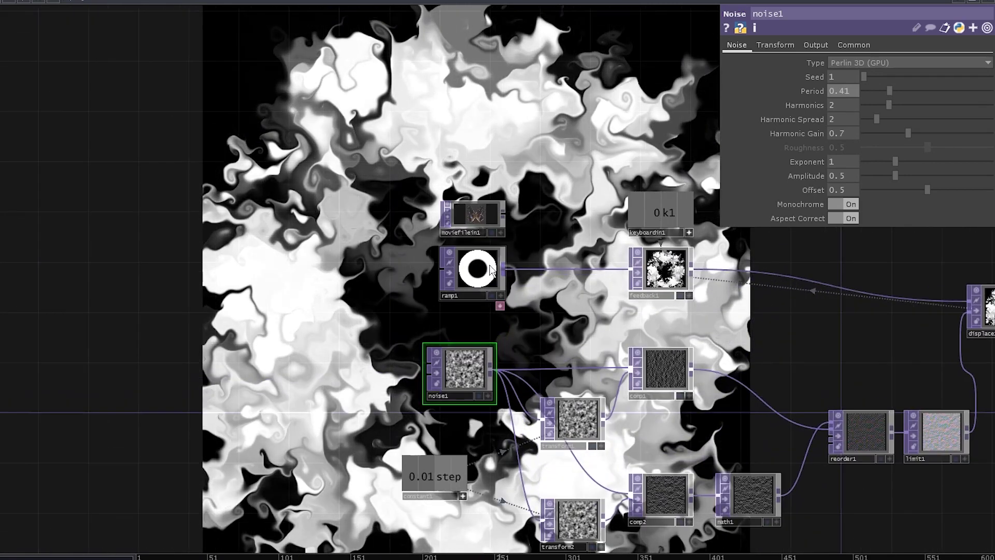